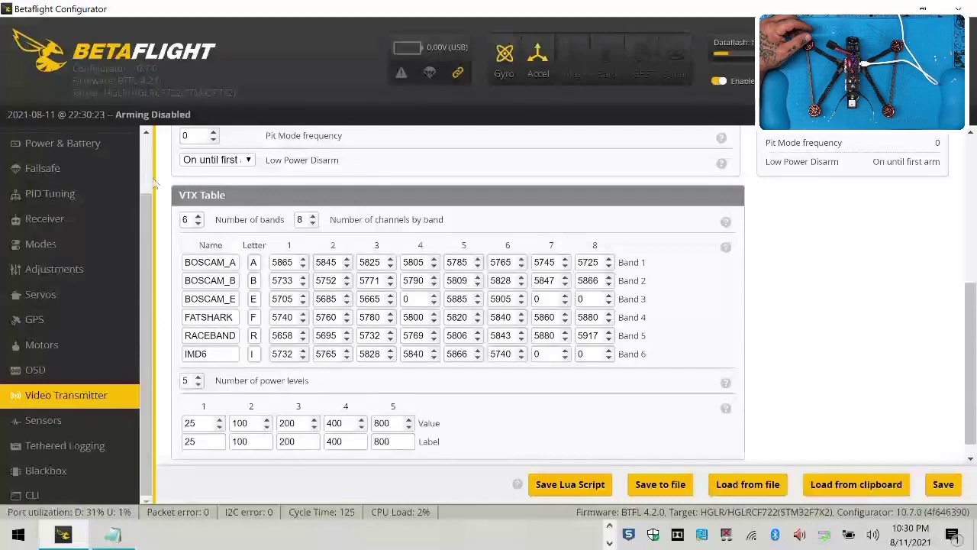
Set the video transmitter band to BOSCAM_E and the channel to Channel 3
scroll(268, 294, "up", 4)
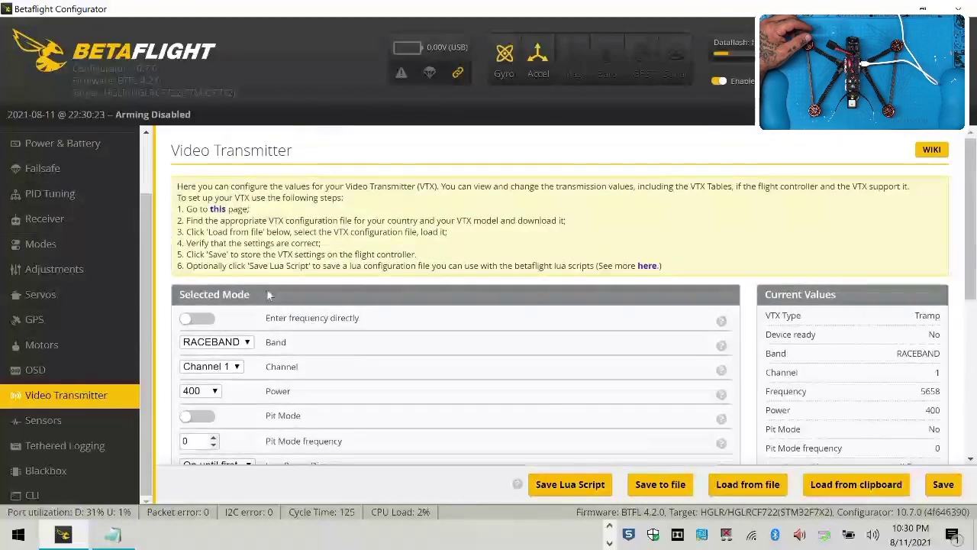
left_click(242, 345)
left_click(249, 248)
left_click(237, 366)
key("Down")
key("Down")
key("Down")
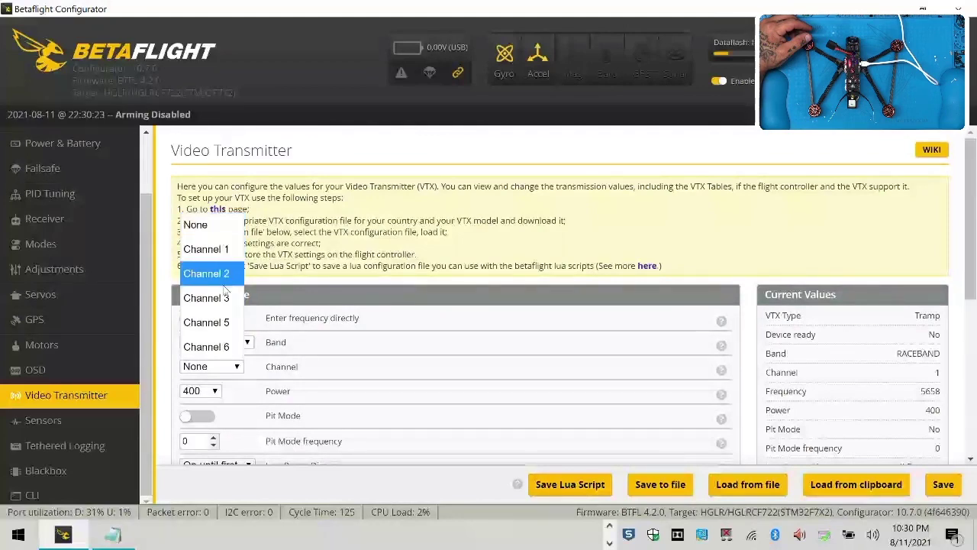
key("Return")
Set the video transmitter power to 25 and save the VTX settings to the flight controller
left_click(216, 391)
key("Up")
key("Up")
key("Up")
key("Return")
scroll(342, 390, "down", 4)
scroll(342, 390, "up", 10)
left_click(944, 484)
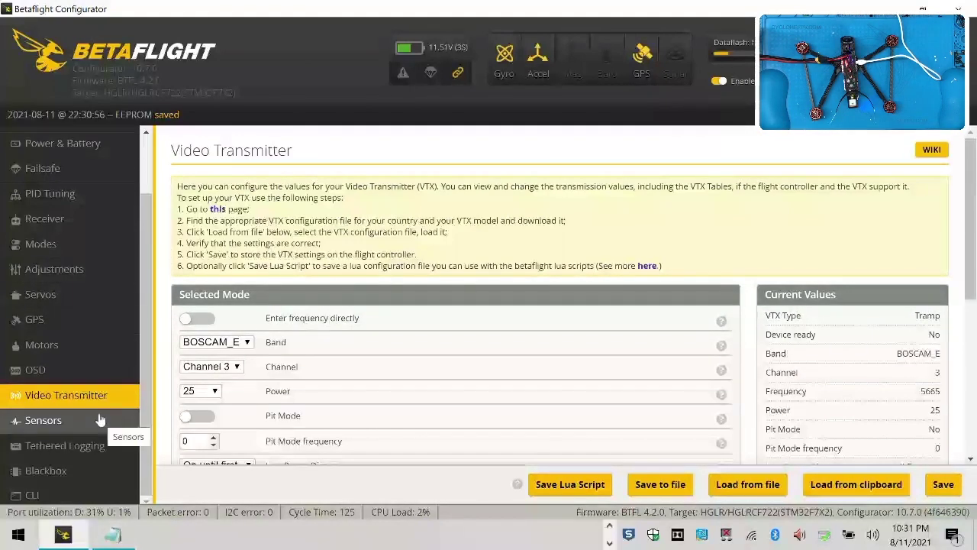
Enable motor test mode by accepting the propeller risk notice, and try the master motor slider
left_click(90, 357)
scroll(534, 344, "down", 2)
left_click(655, 472)
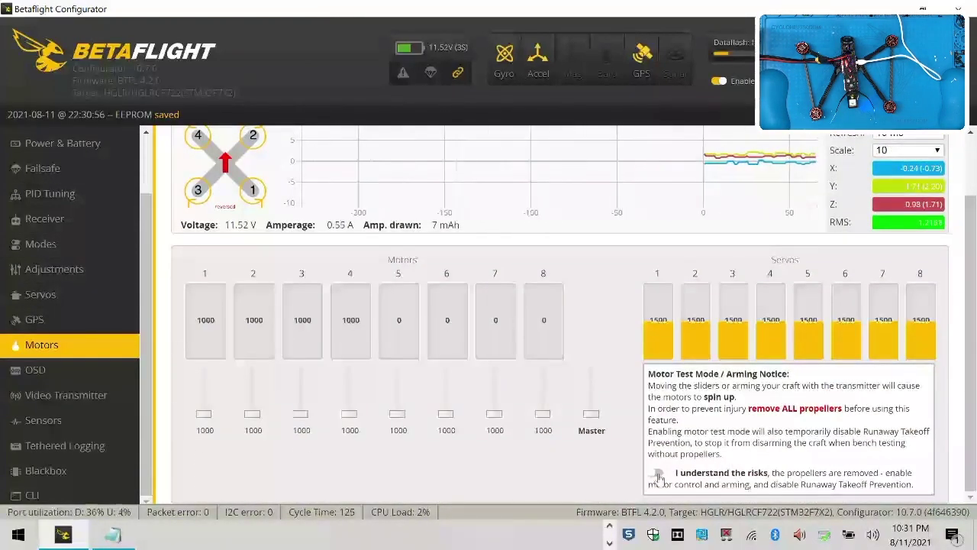
left_click_drag(590, 414, 588, 434)
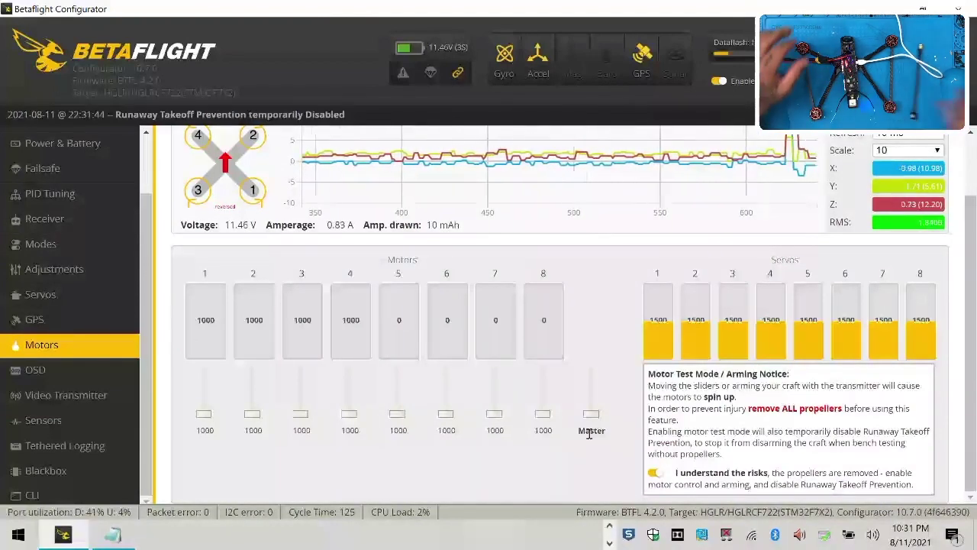
Disable the RX_SET beep in the Dshot Beacon Configuration, then save and reboot the flight controller
scroll(53, 269, "up", 2)
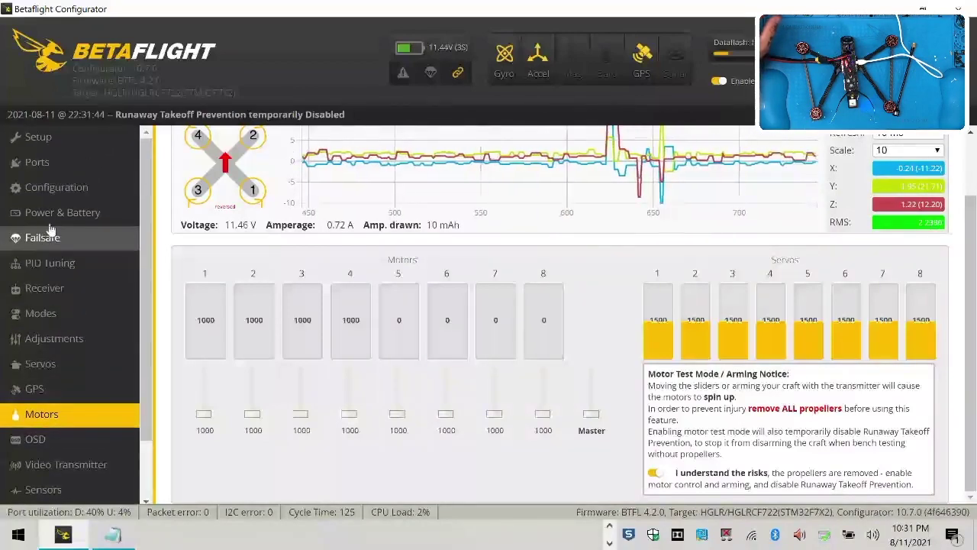
left_click(56, 187)
scroll(289, 392, "down", 5)
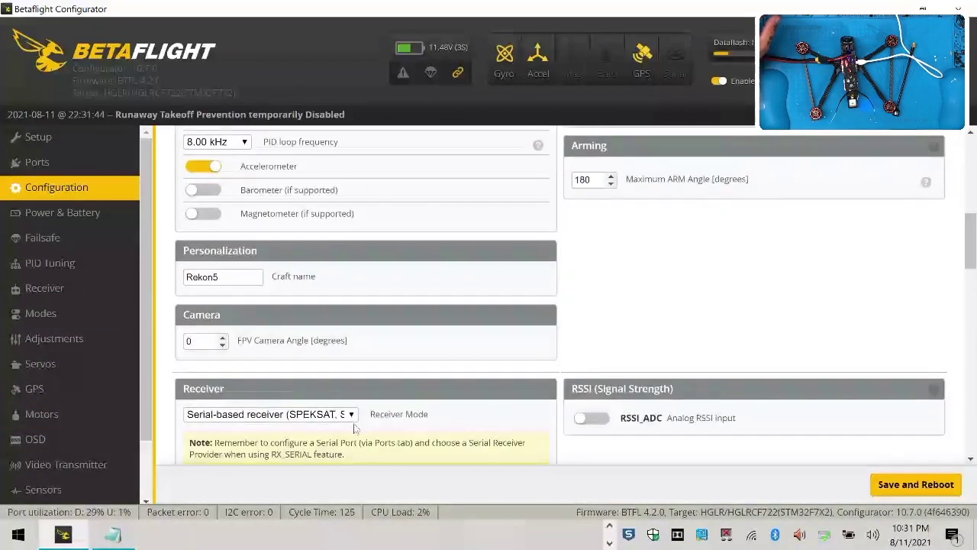
scroll(348, 420, "down", 4)
scroll(305, 405, "down", 4)
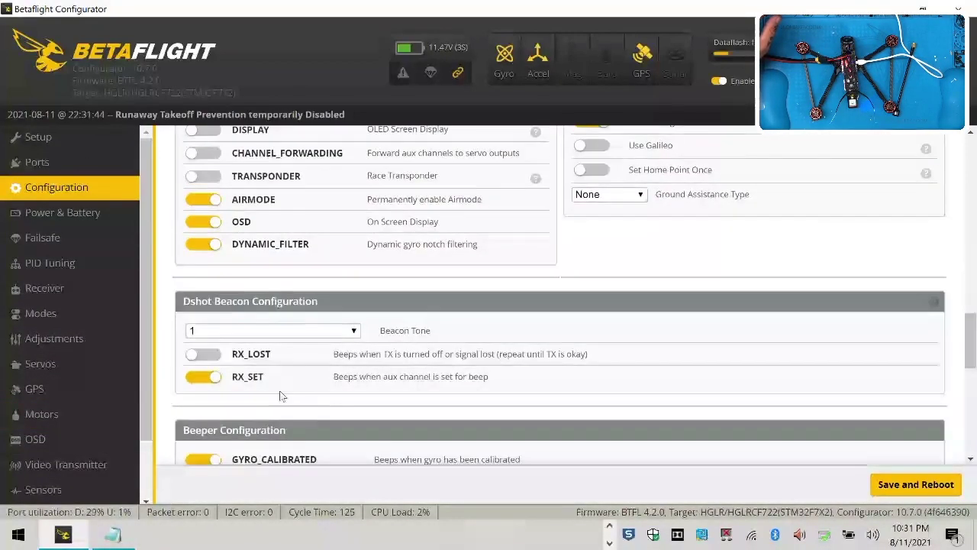
left_click(214, 377)
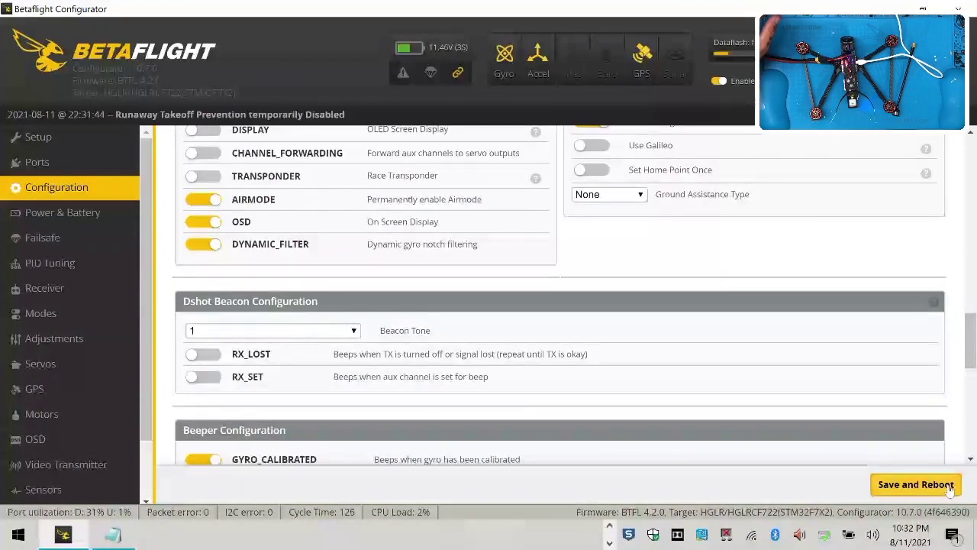
left_click(916, 484)
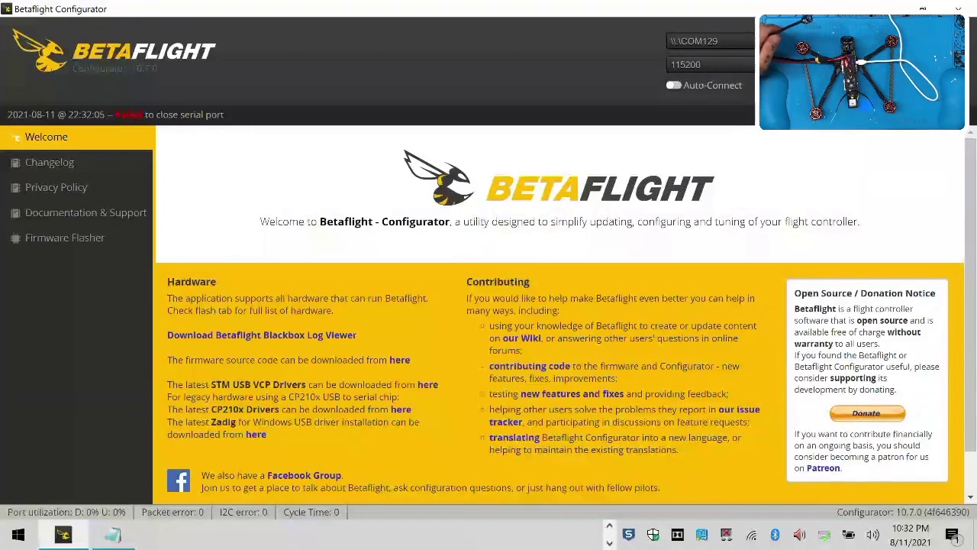
Reconnect to the flight controller, turn Pit Mode off in the video transmitter settings and save
left_click(933, 61)
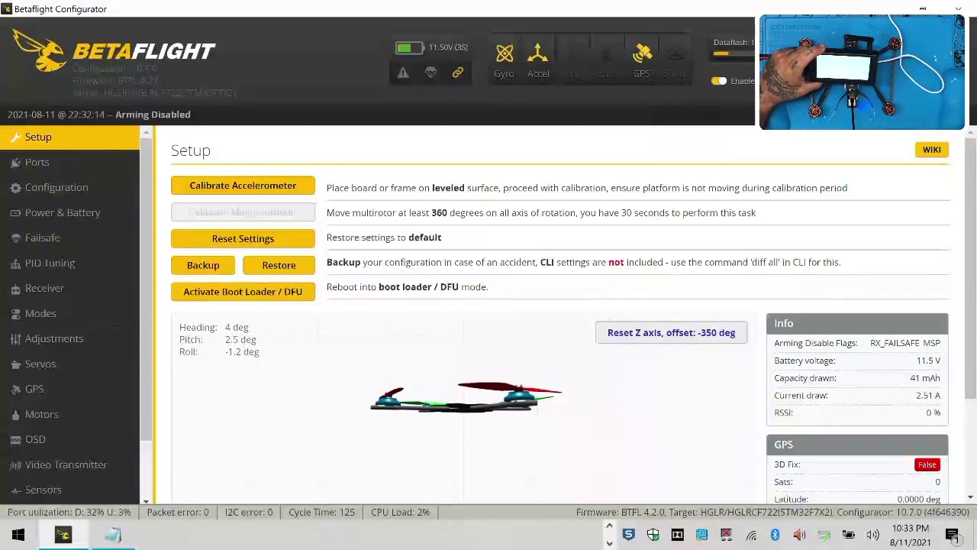
left_click(66, 465)
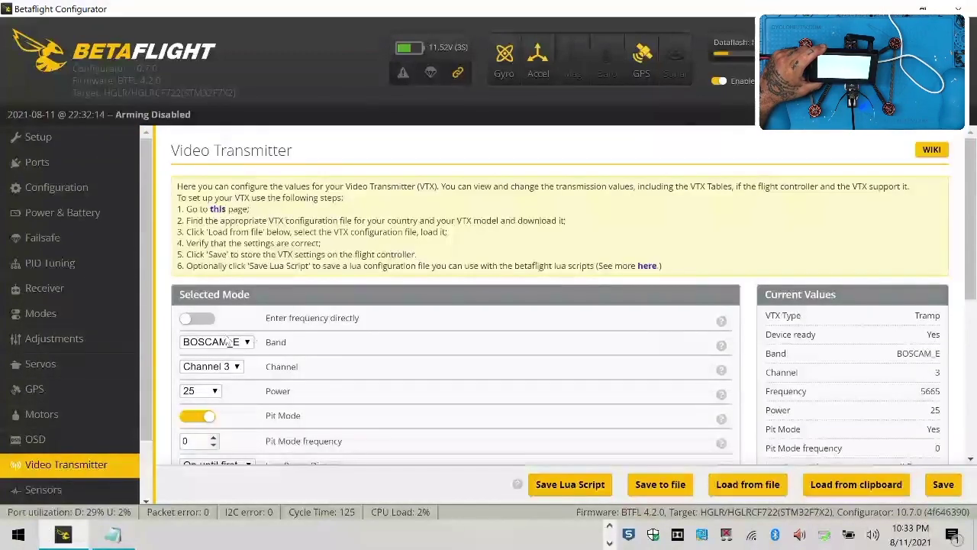
scroll(144, 360, "down", 1)
scroll(366, 408, "down", 4)
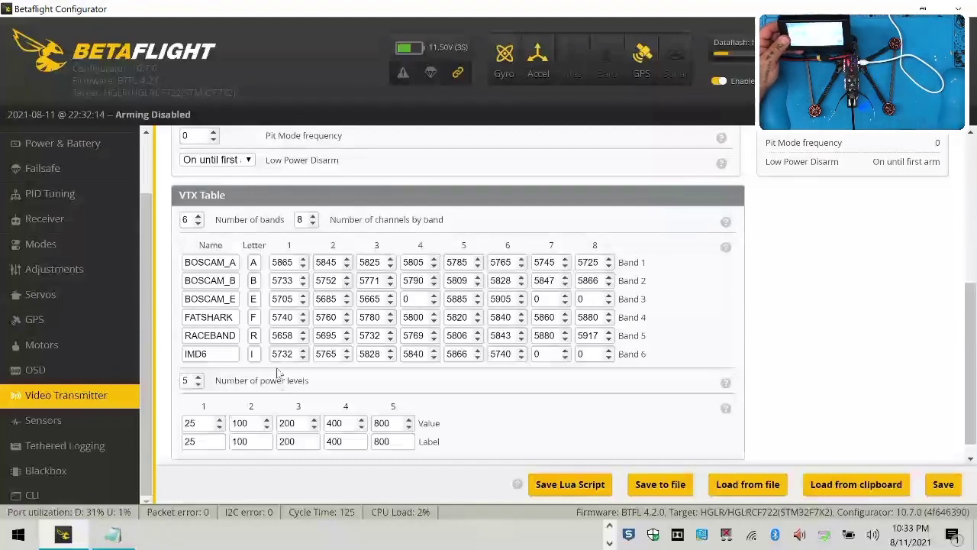
scroll(266, 443, "up", 5)
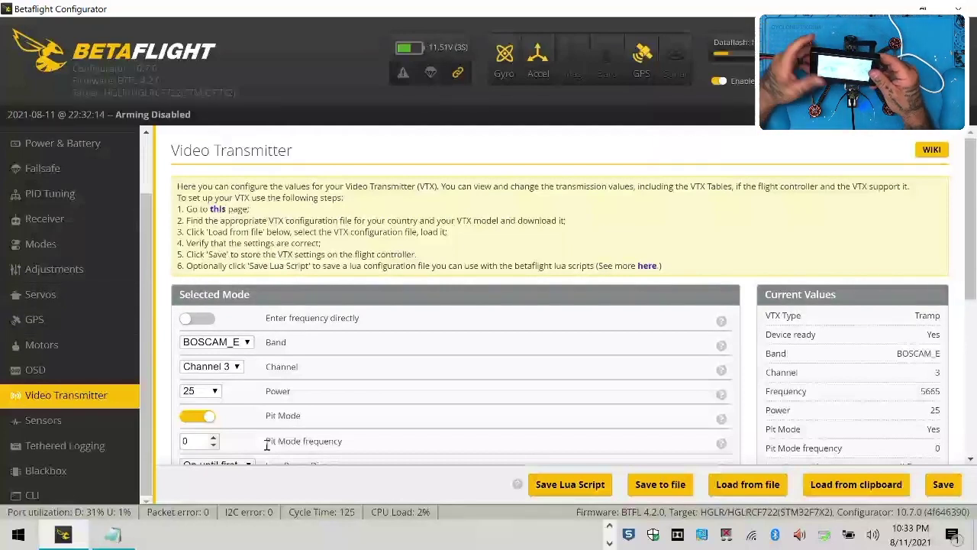
left_click(200, 416)
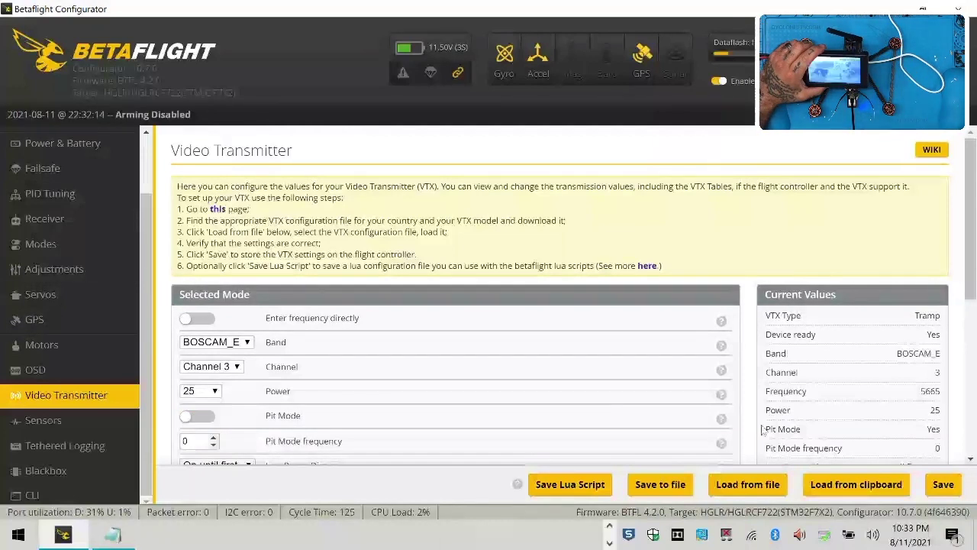
left_click(954, 489)
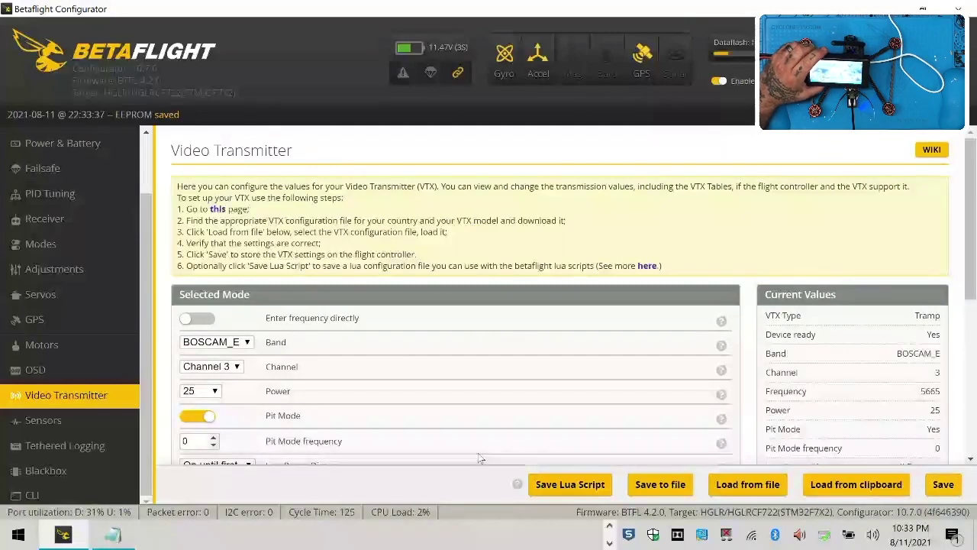
Set the video transmitter's Low Power Disarm to Off and save the VTX settings
scroll(478, 453, "down", 2)
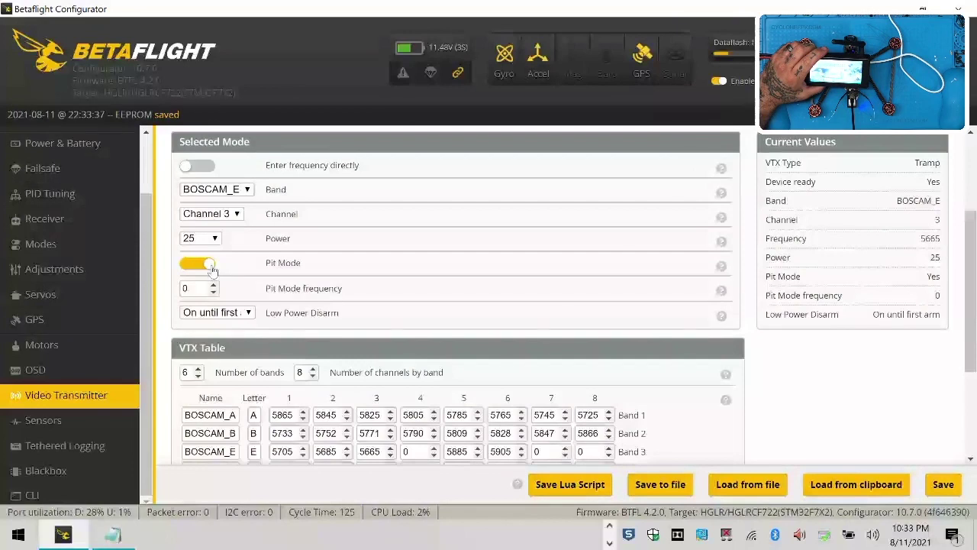
left_click(223, 313)
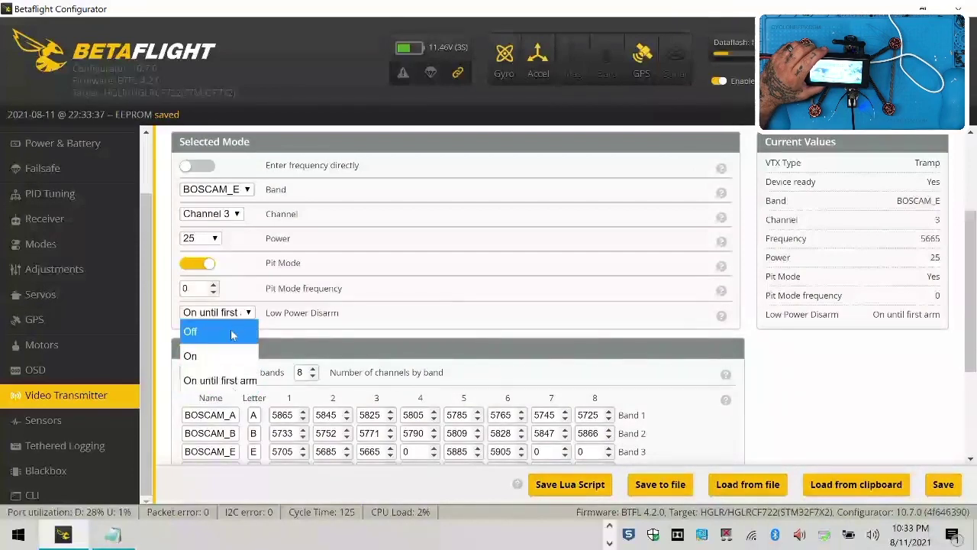
left_click(232, 334)
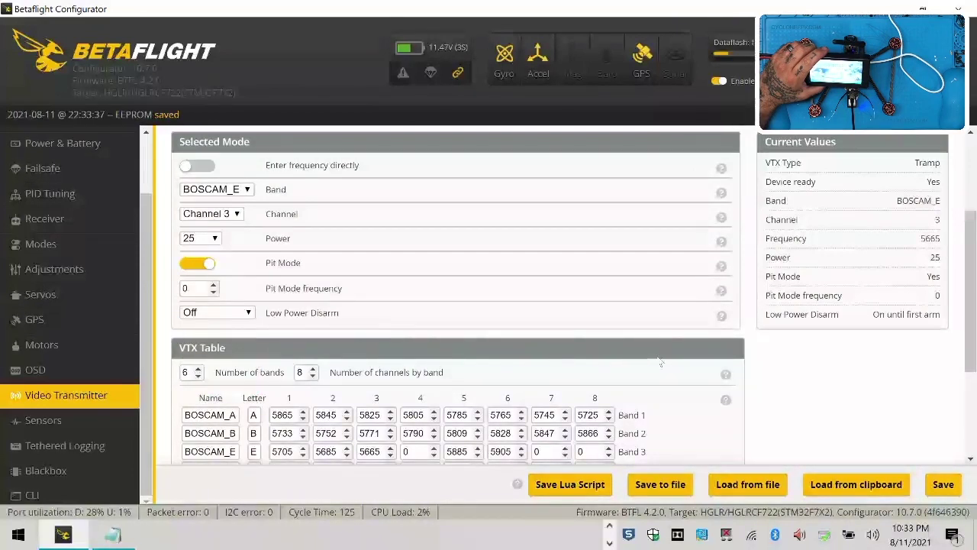
left_click(953, 489)
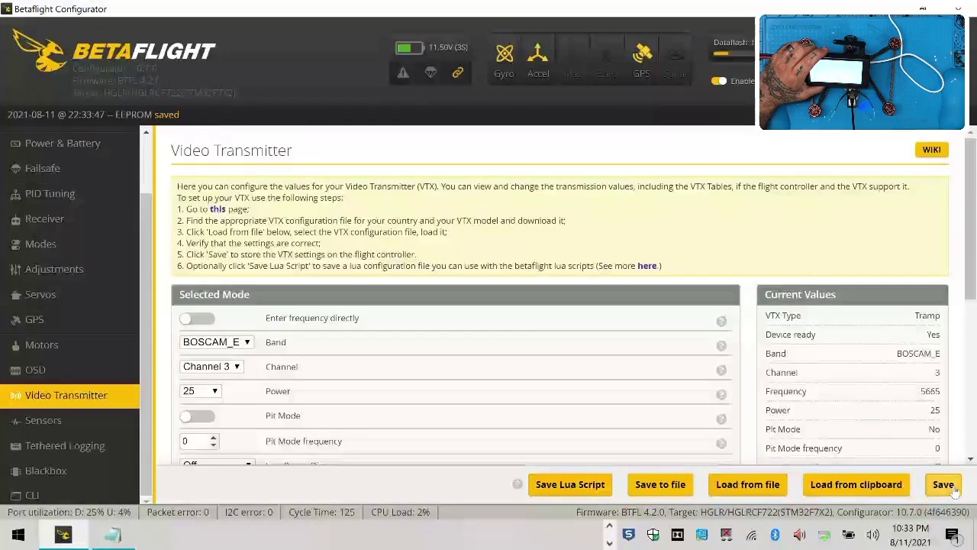
Set the video transmitter's Low Power Disarm to On and save the VTX settings
scroll(468, 391, "down", 4)
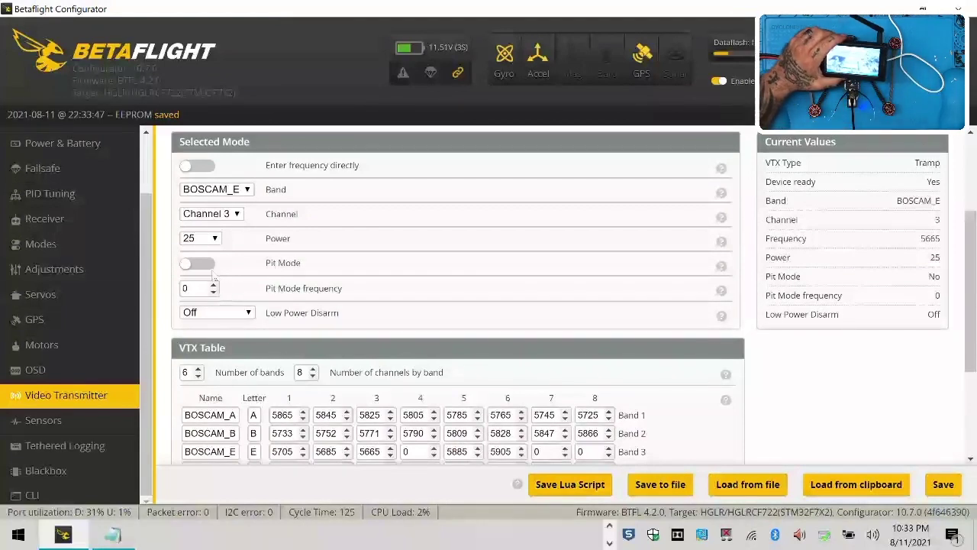
left_click(237, 316)
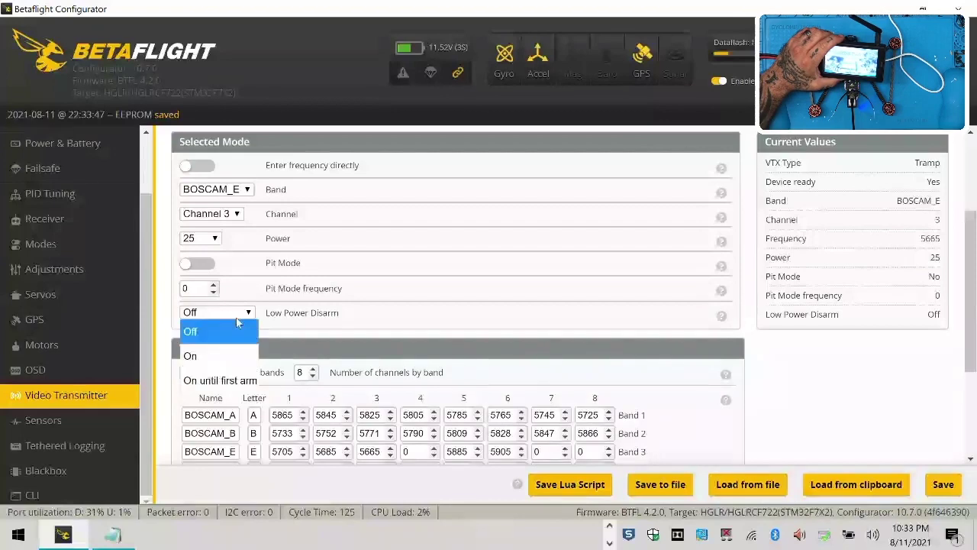
left_click(225, 359)
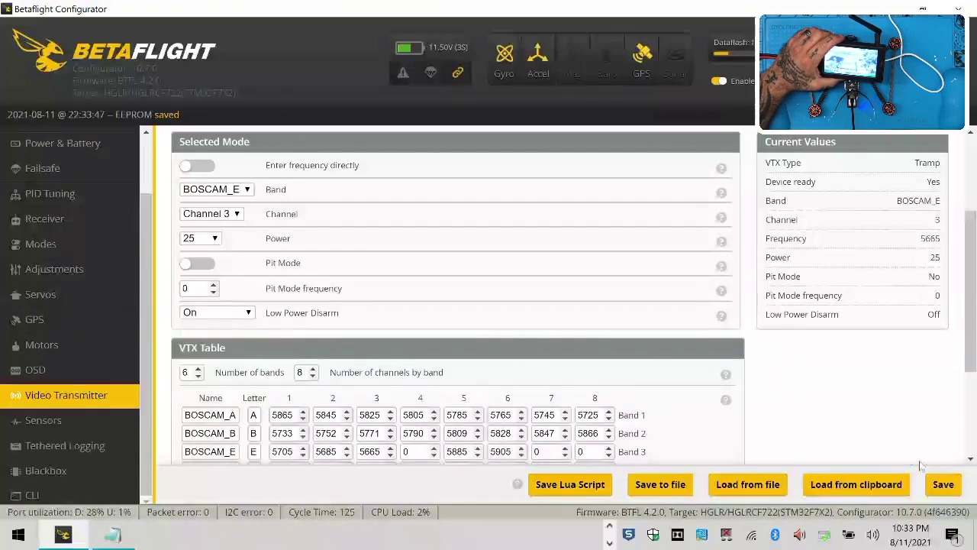
left_click(944, 484)
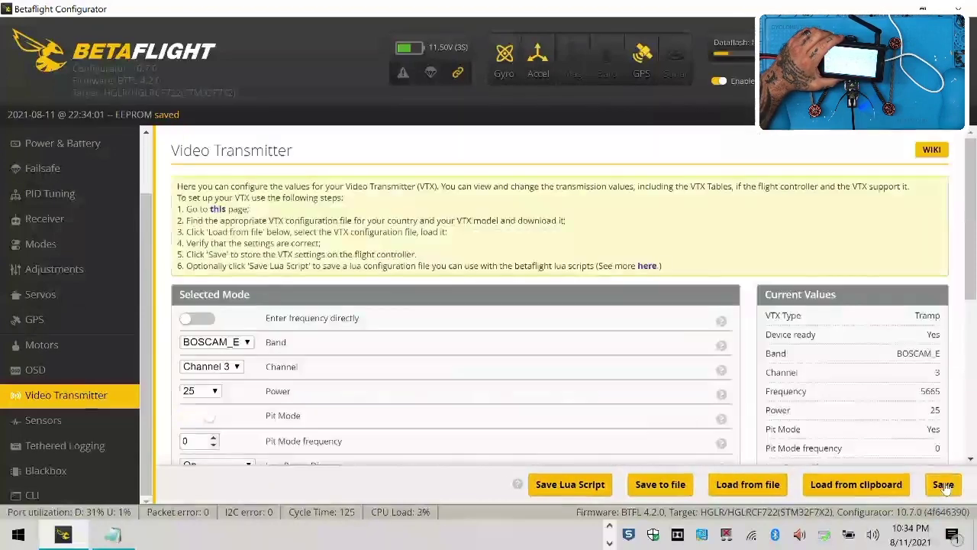
Check the VTX table and selected mode, and save the video transmitter settings again with Pit Mode off
scroll(290, 412, "down", 5)
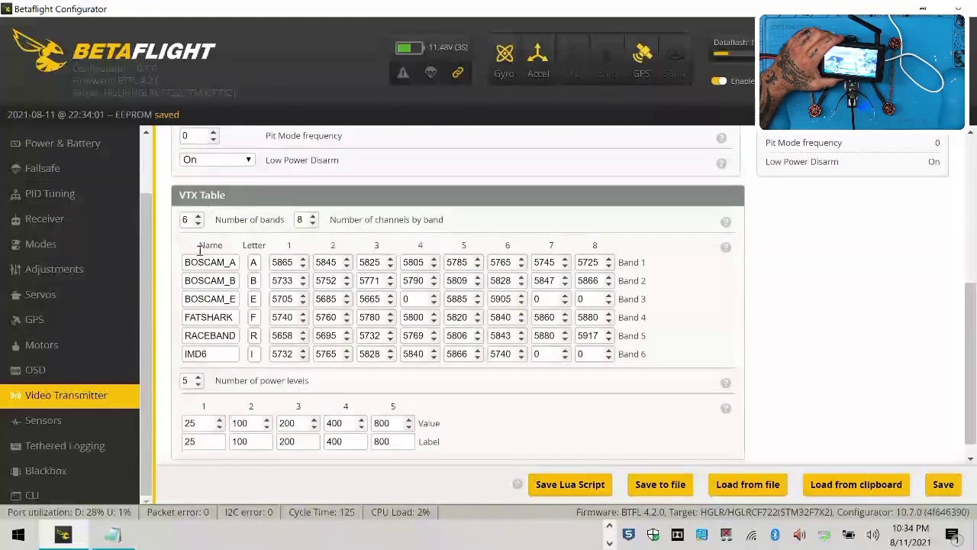
scroll(203, 256, "up", 2)
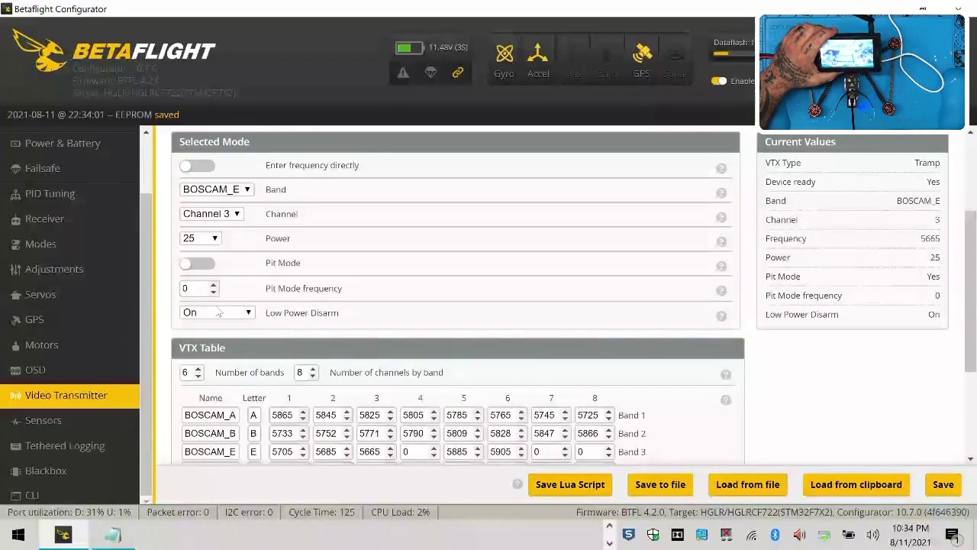
left_click(943, 484)
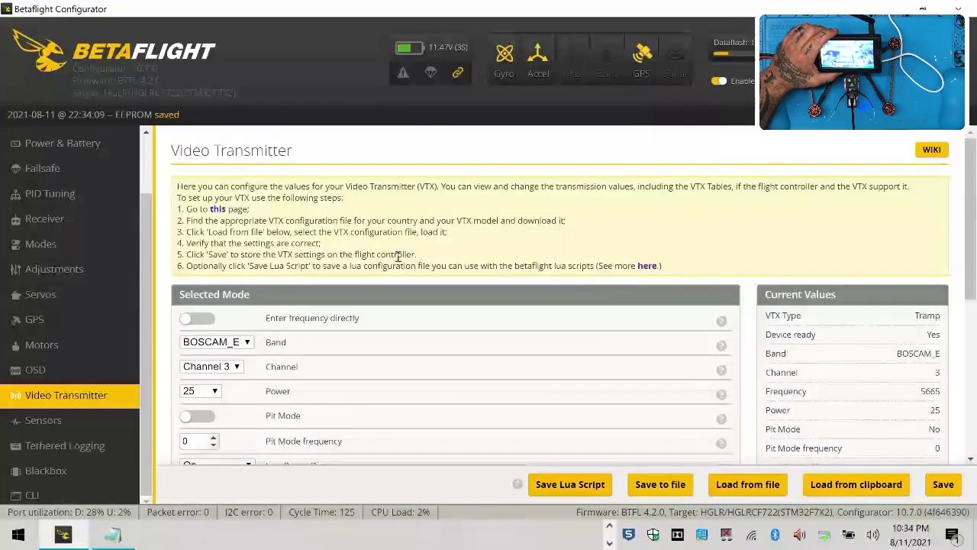
Read the help for Pit Mode frequency, and switch direct frequency entry on and back off
scroll(574, 346, "down", 2)
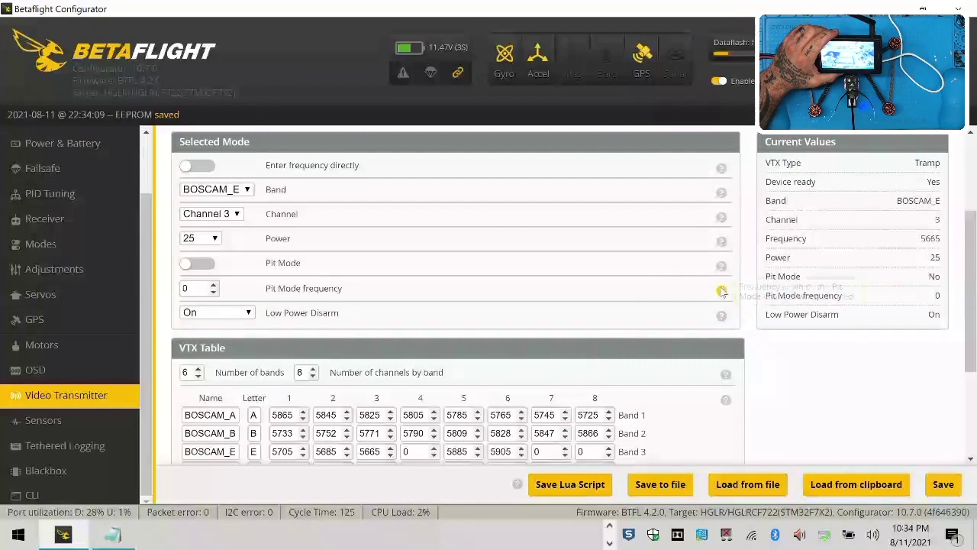
mouse_move(724, 296)
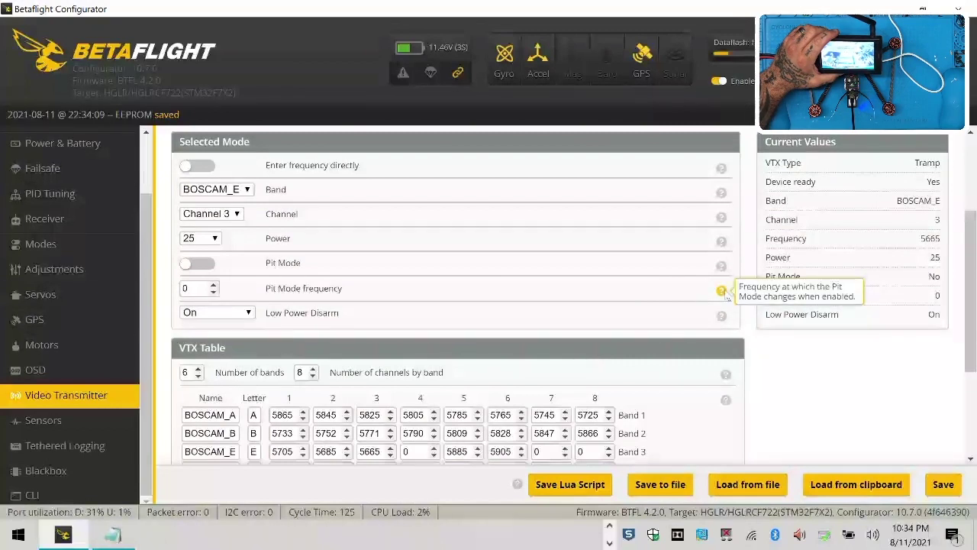
left_click(213, 291)
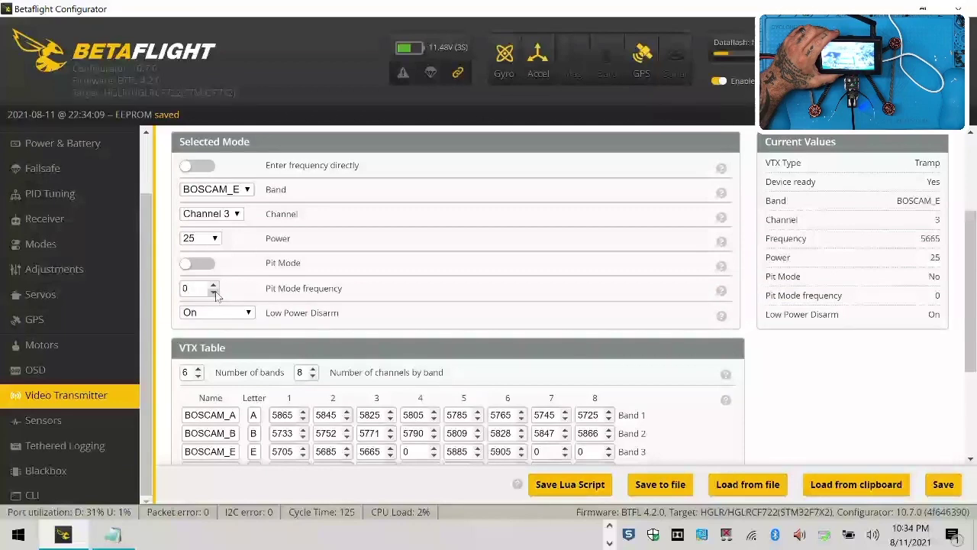
left_click(200, 167)
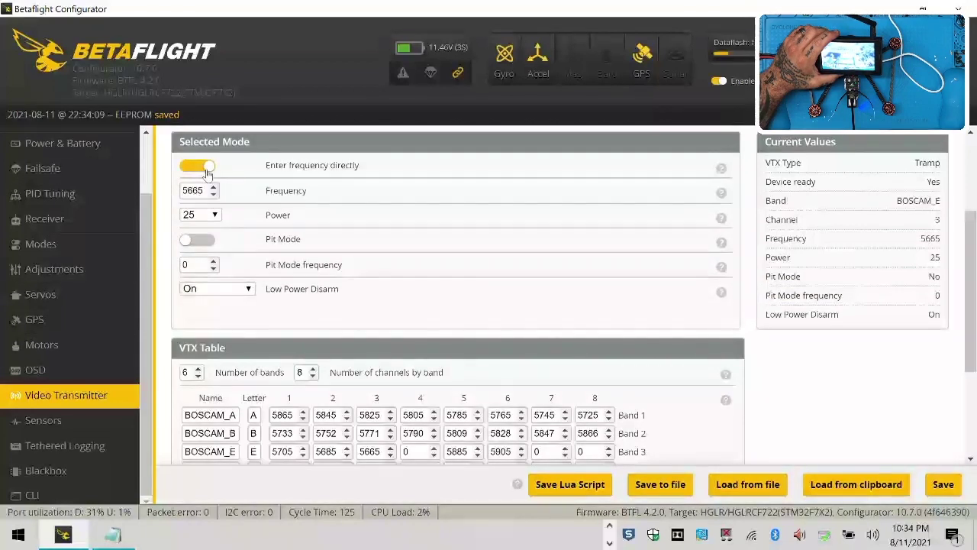
left_click(200, 167)
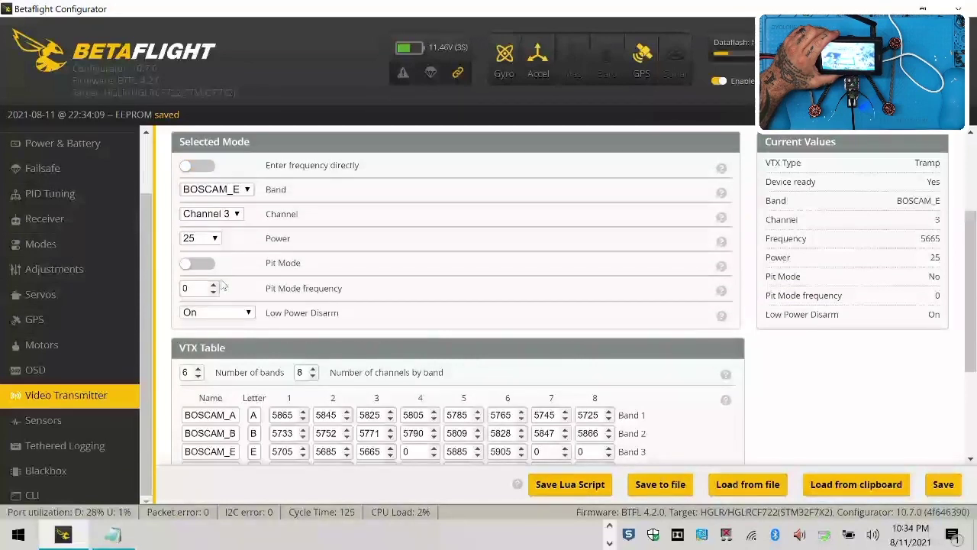
Reselect On for Low Power Disarm, save the VTX settings again and review the selected mode
left_click(246, 314)
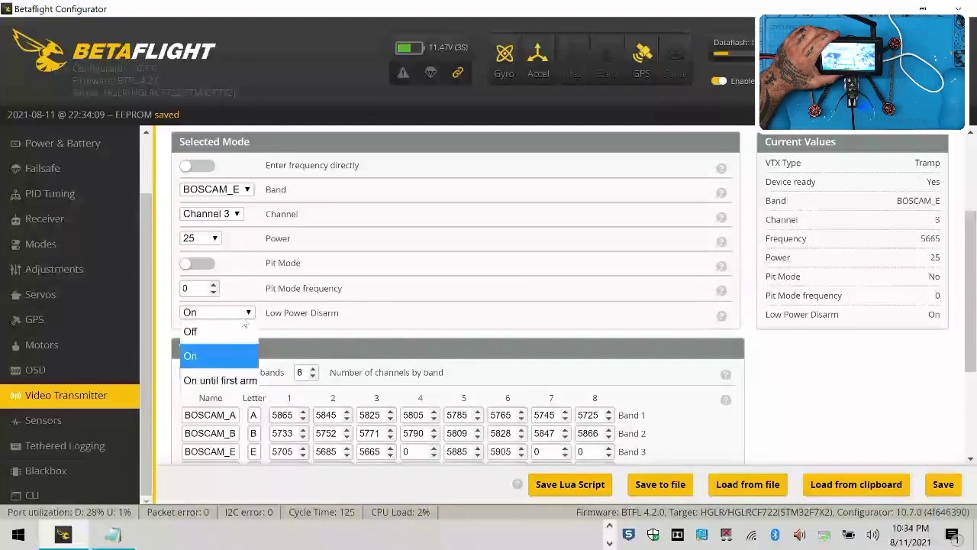
left_click(221, 354)
left_click(936, 487)
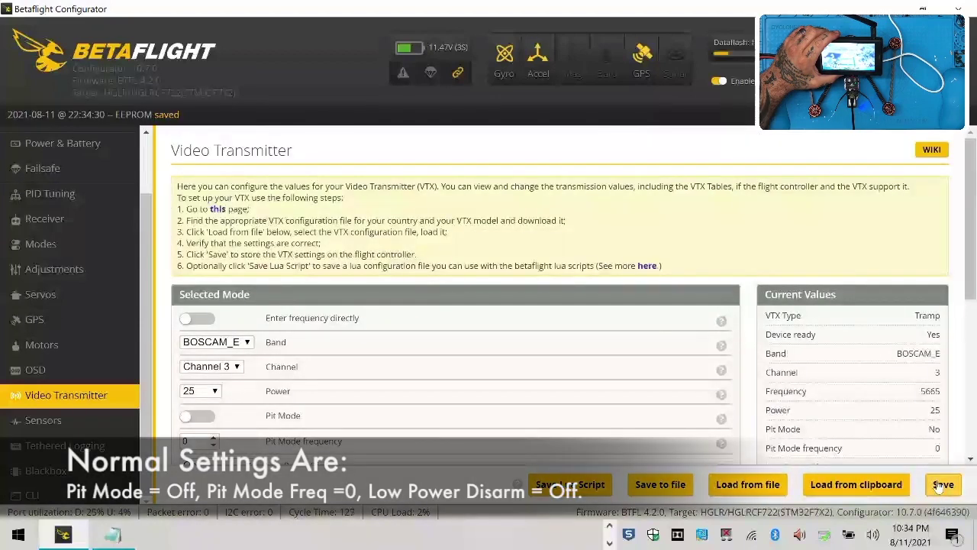
scroll(561, 277, "down", 2)
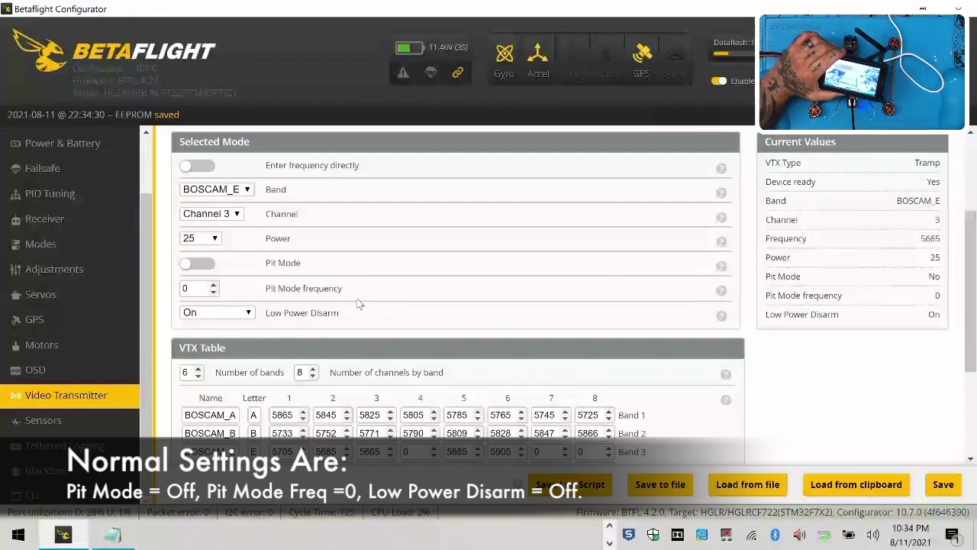
Set the video transmitter's Low Power Disarm to On until first arm and save the settings
left_click(249, 313)
left_click(222, 375)
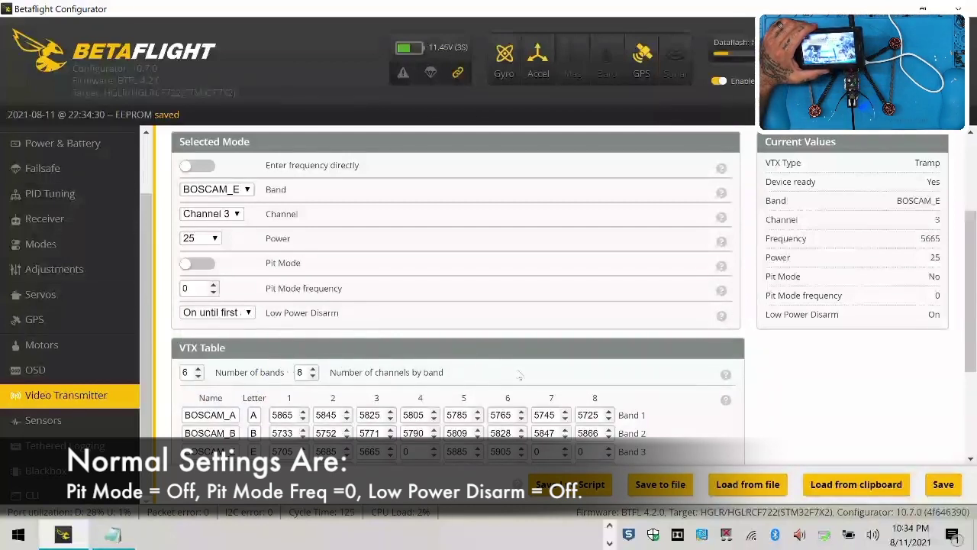
left_click(953, 492)
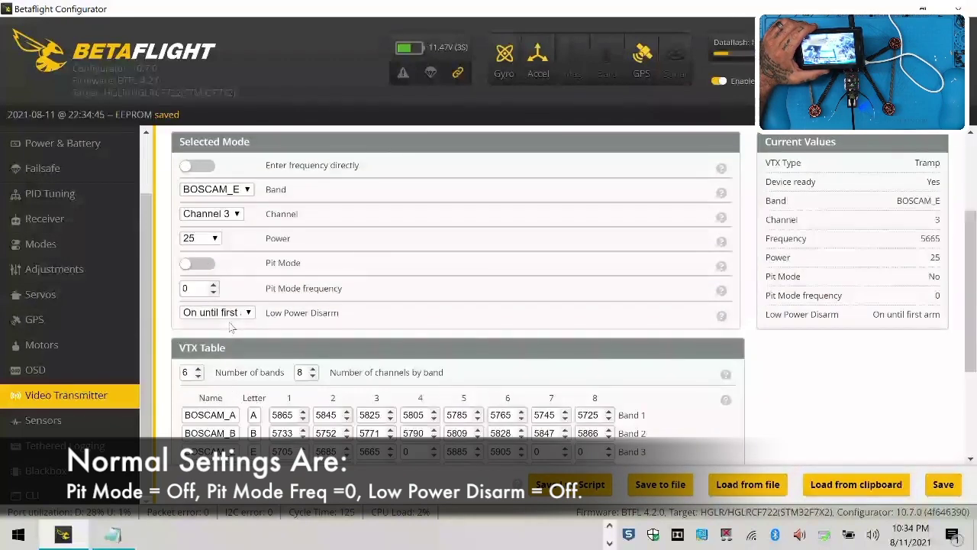
Switch Low Power Disarm to On and save the video transmitter settings to the flight controller
left_click(229, 313)
left_click(233, 353)
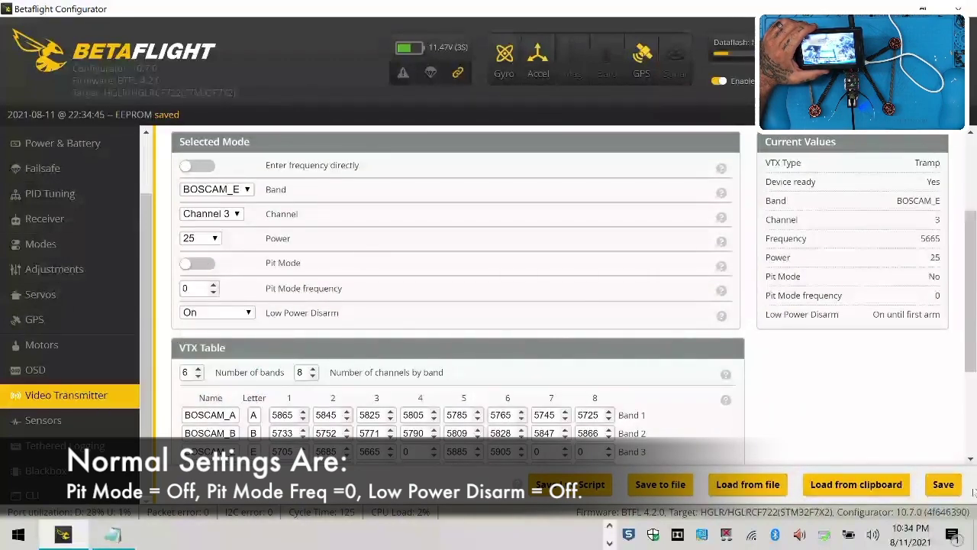
left_click(946, 487)
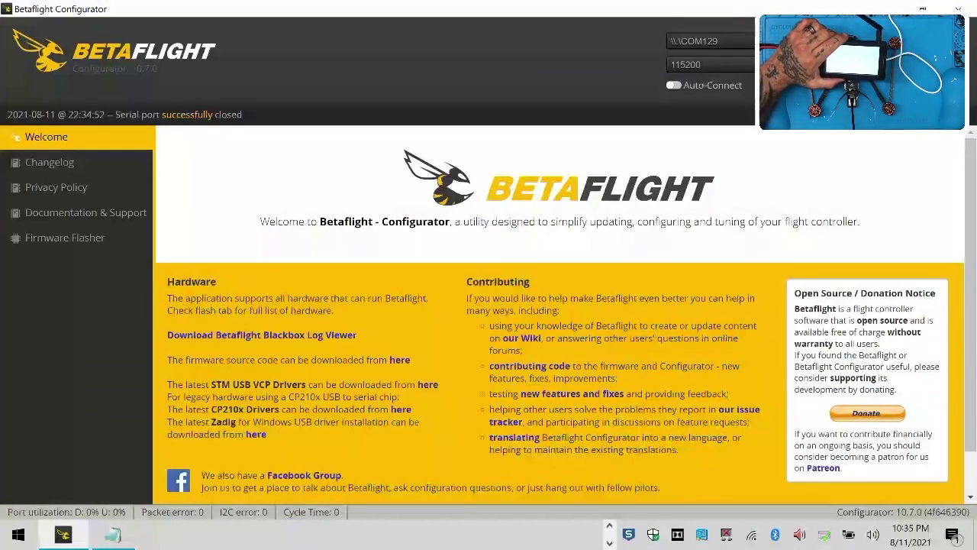
Reconnect to the flight controller on COM129 at 115200 baud and open the Video Transmitter's selected mode settings
left_click(938, 61)
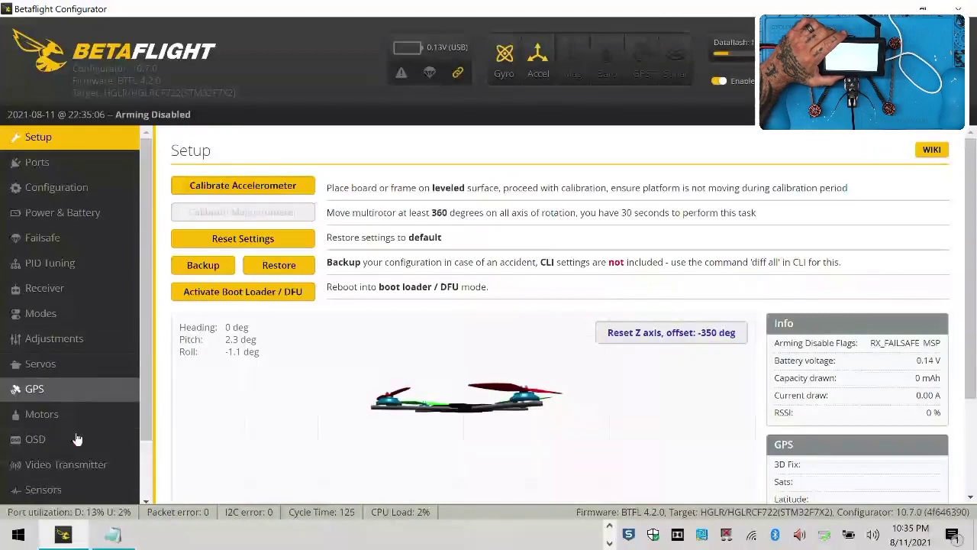
left_click(22, 464)
scroll(376, 397, "down", 2)
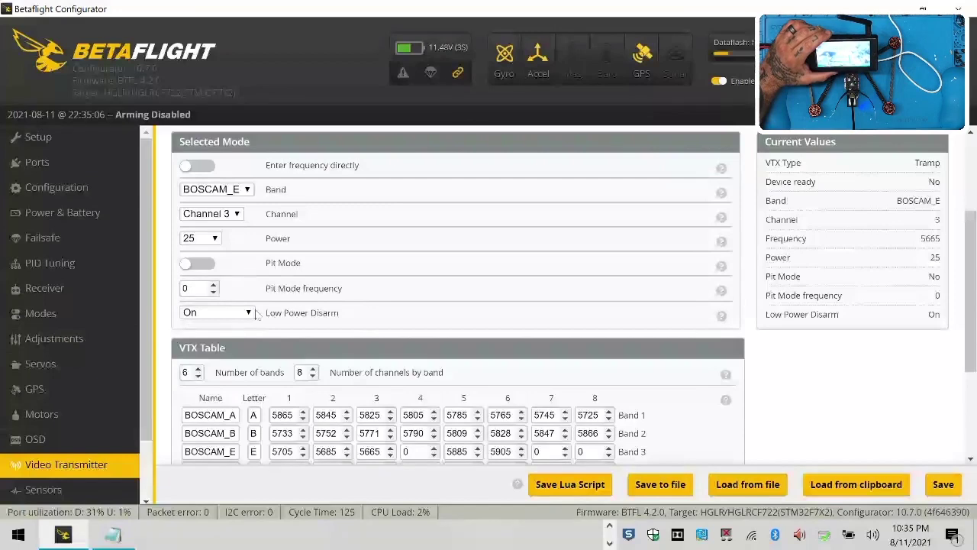
Review the VTX table's bands and power levels, and save the video transmitter settings with Low Power Disarm On
scroll(235, 333, "down", 2)
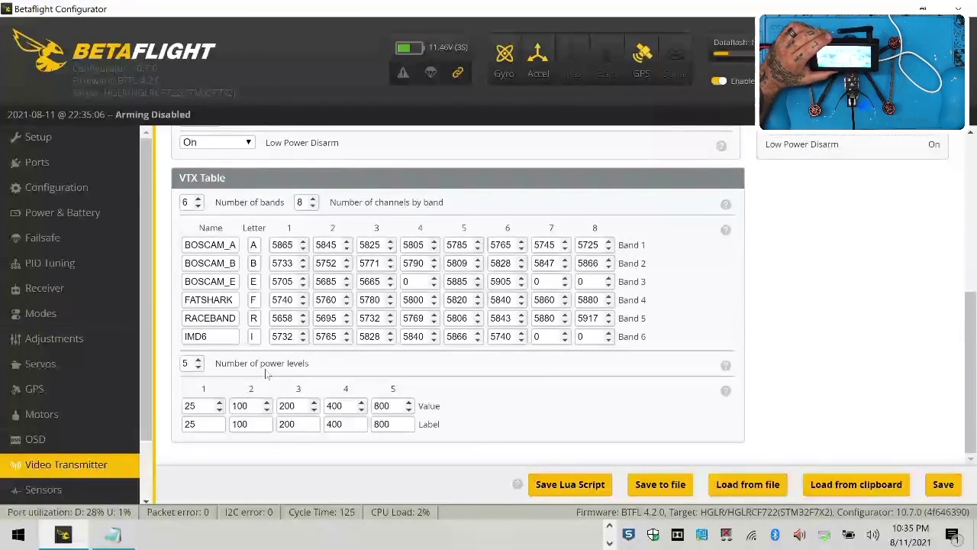
scroll(269, 371, "up", 4)
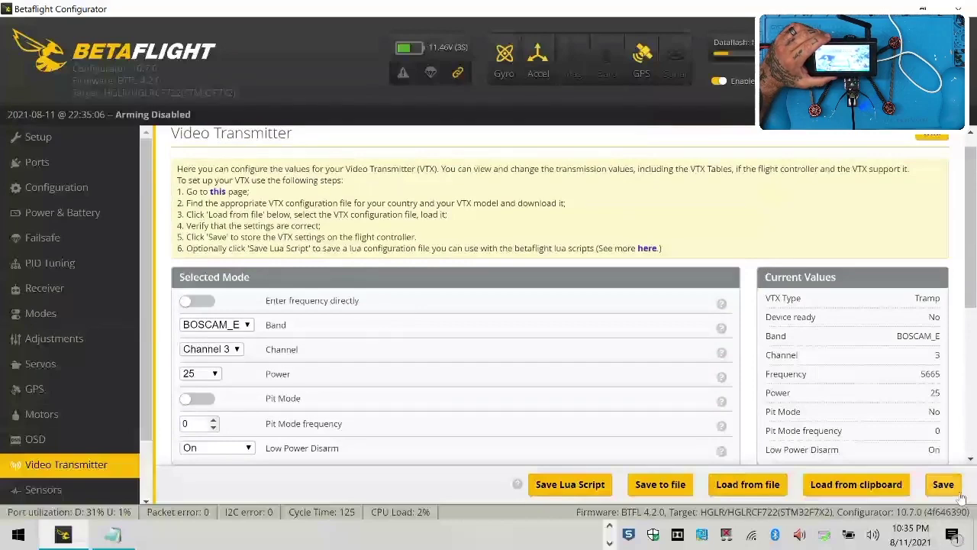
left_click(959, 492)
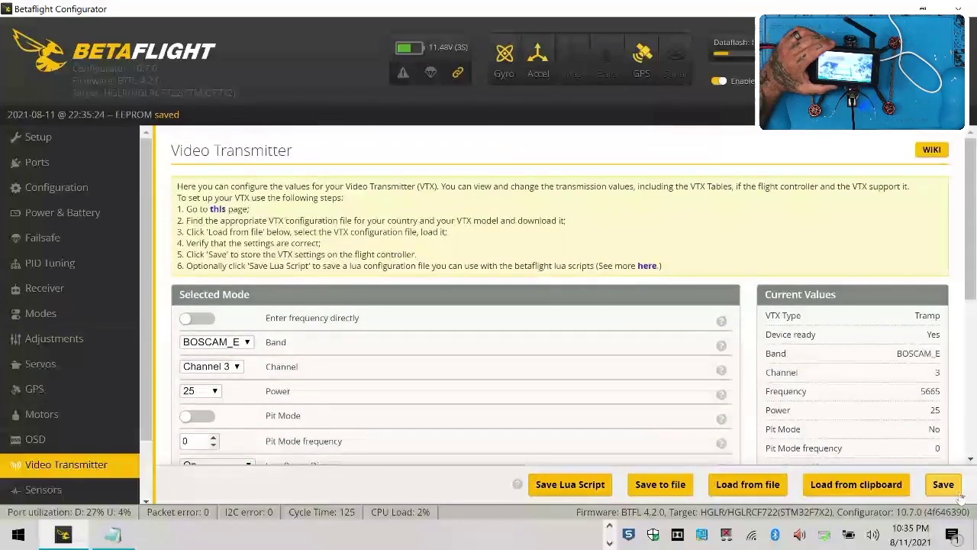